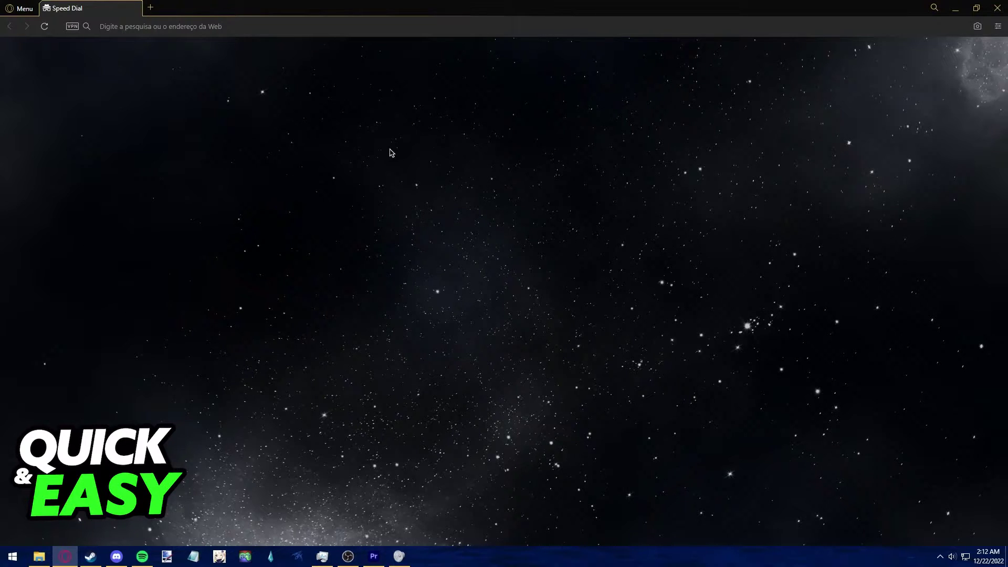
Run a Google search for 'xbox games roblox' from the address bar
click(157, 26)
text(xbox games roblox)
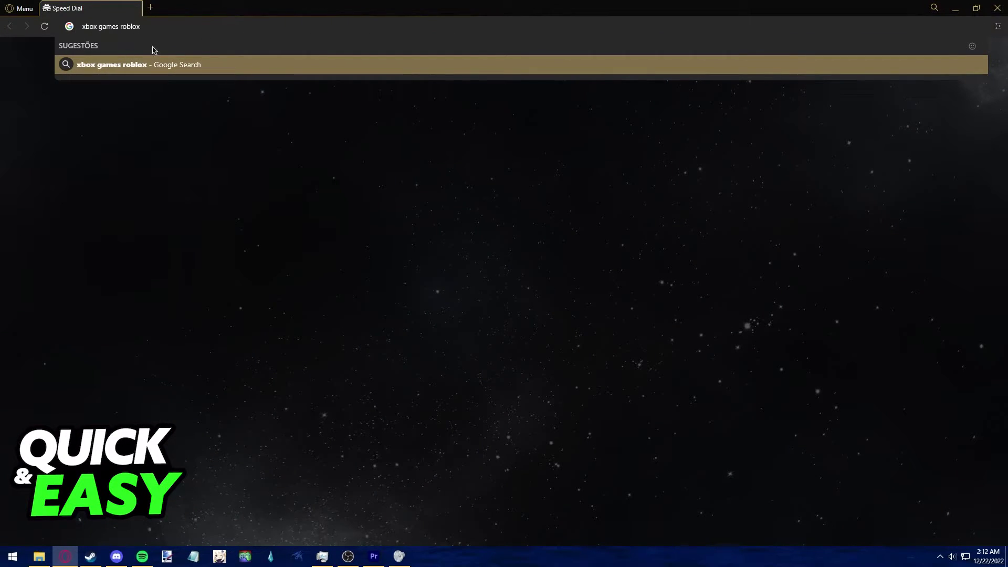
click(94, 69)
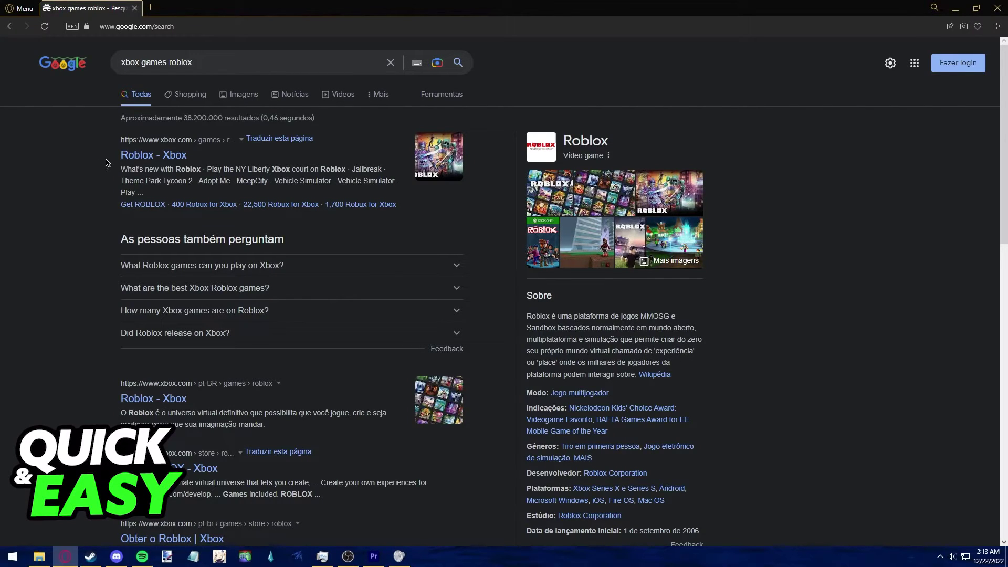
Open the Roblox page on Xbox.com and jump to its Get the game section
click(163, 156)
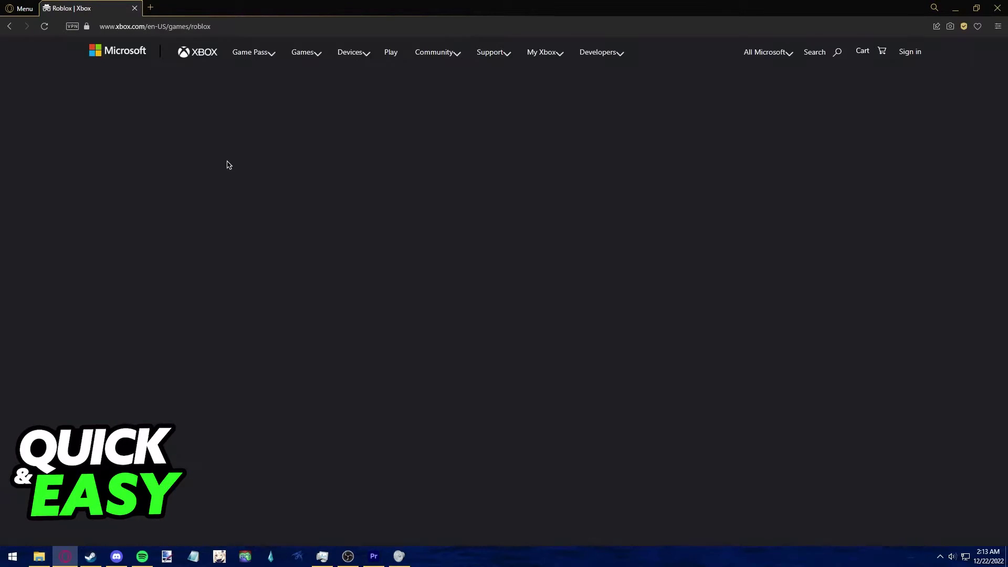
scroll(477, 160, down, 1)
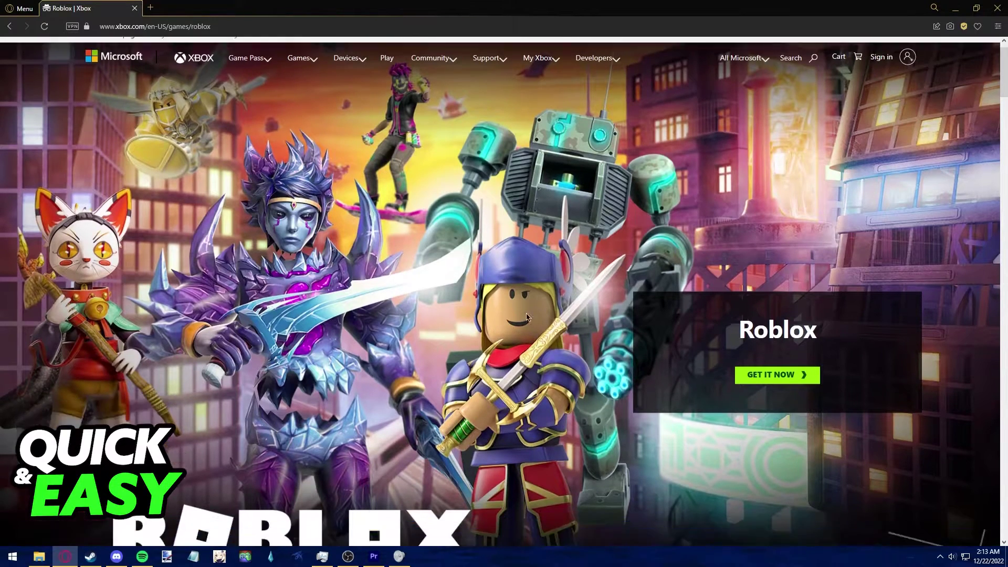
scroll(496, 174, down, 4)
scroll(520, 193, down, 5)
scroll(542, 215, down, 5)
scroll(542, 214, down, 5)
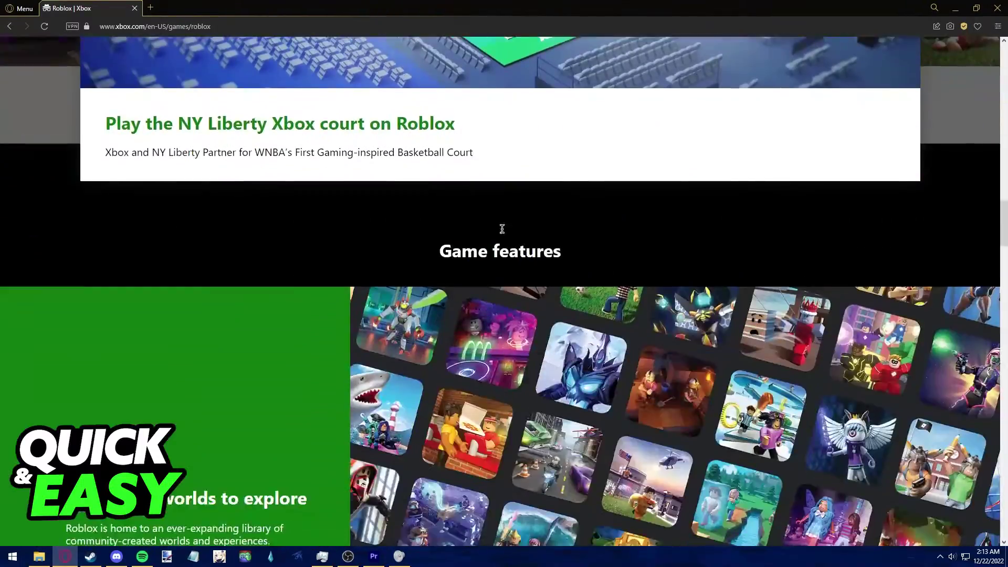
scroll(500, 228, down, 8)
scroll(551, 300, down, 5)
scroll(593, 354, up, 10)
scroll(556, 141, up, 10)
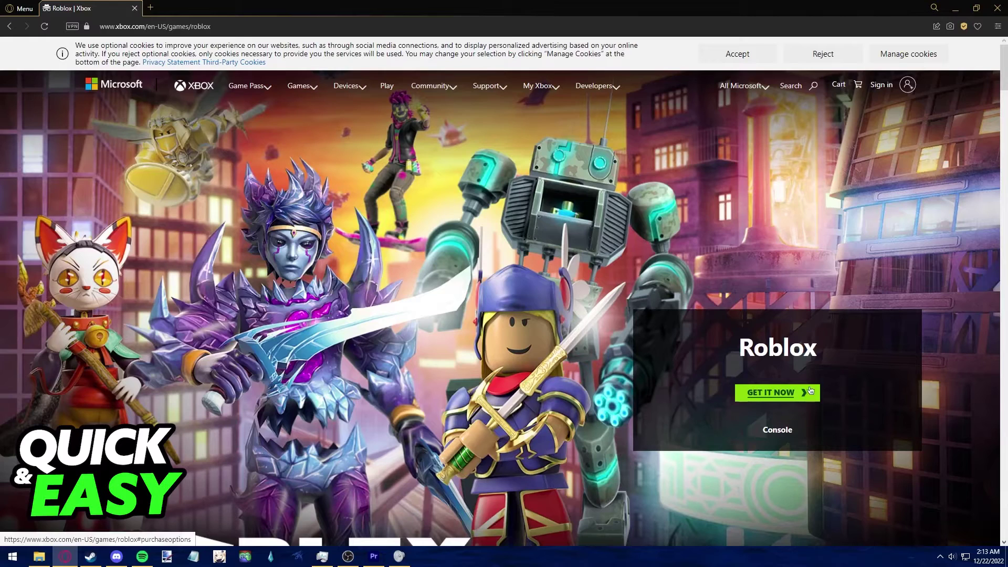
click(748, 400)
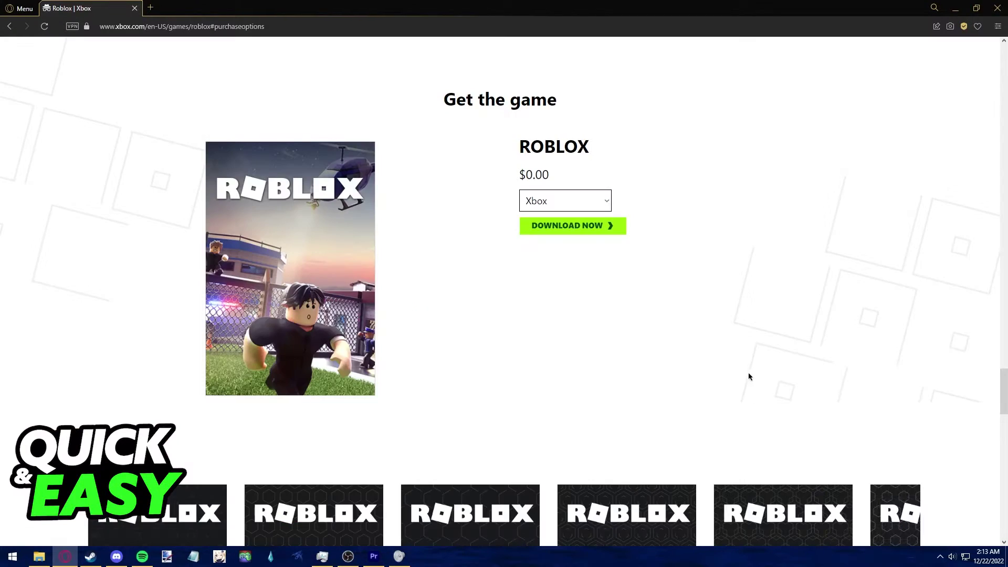
drag(398, 107, 572, 103)
Choose Windows 10 as the Roblox platform
click(568, 112)
click(547, 203)
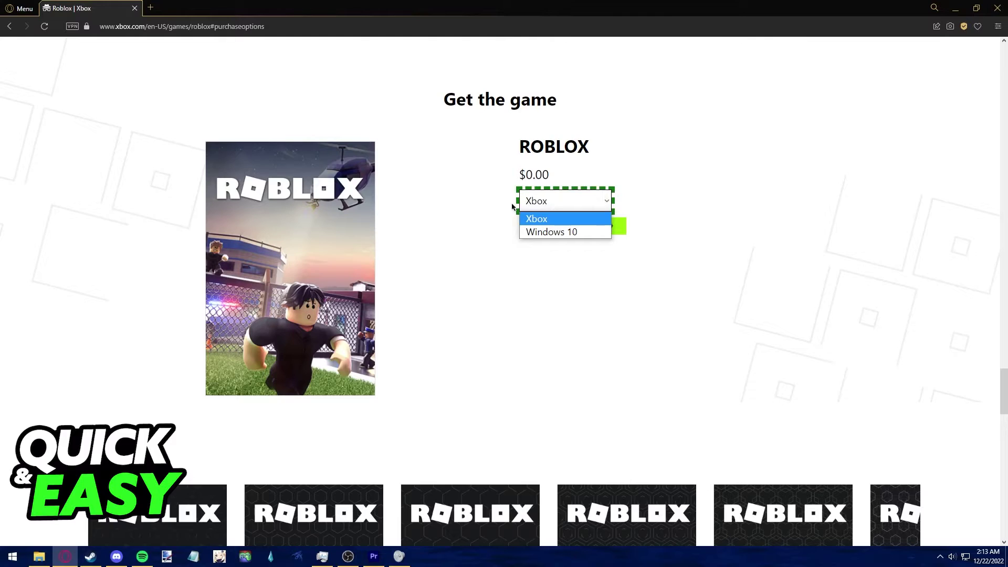
click(551, 232)
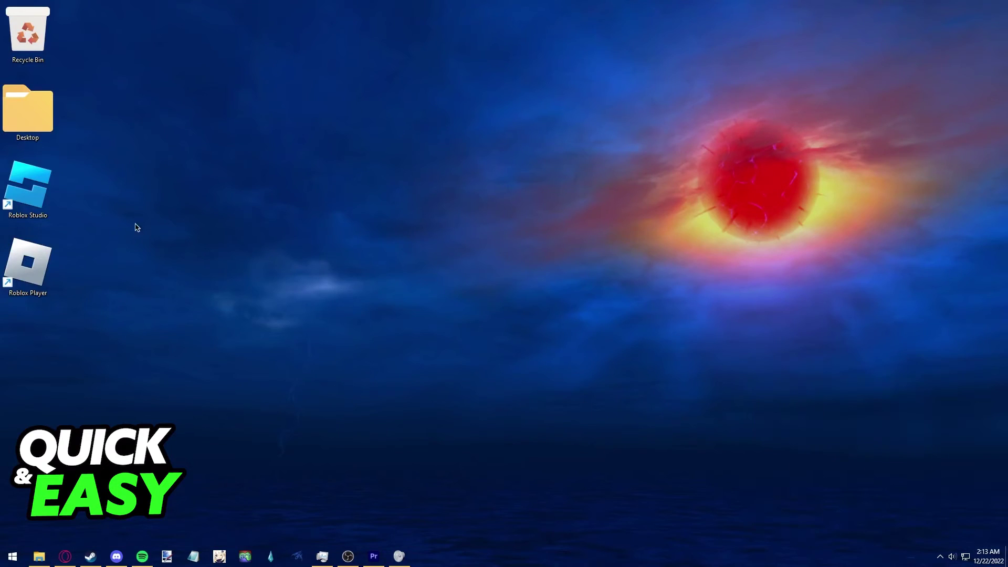
Launch Roblox Player from its desktop shortcut and wait for Home to load
double_click(36, 284)
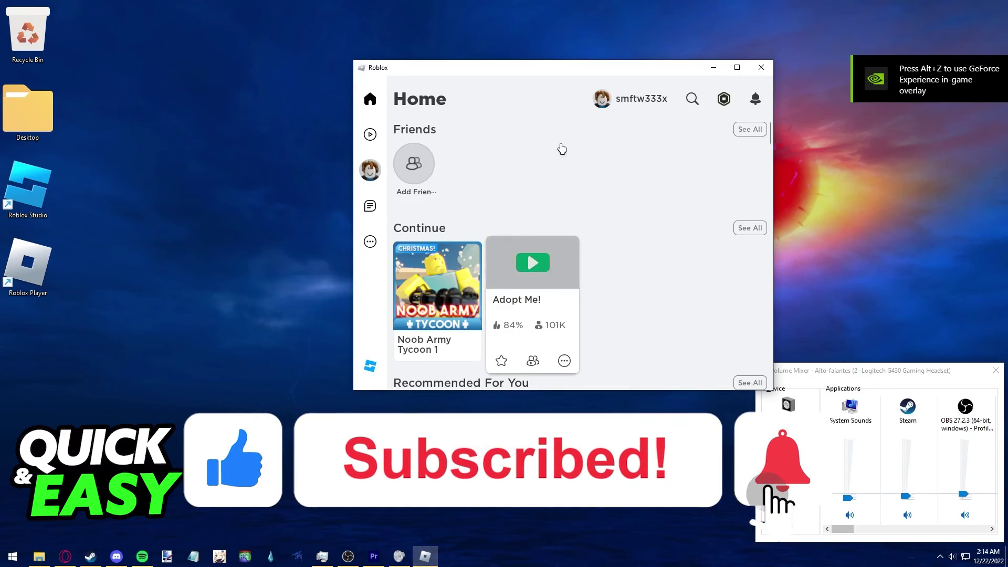
scroll(542, 276, down, 2)
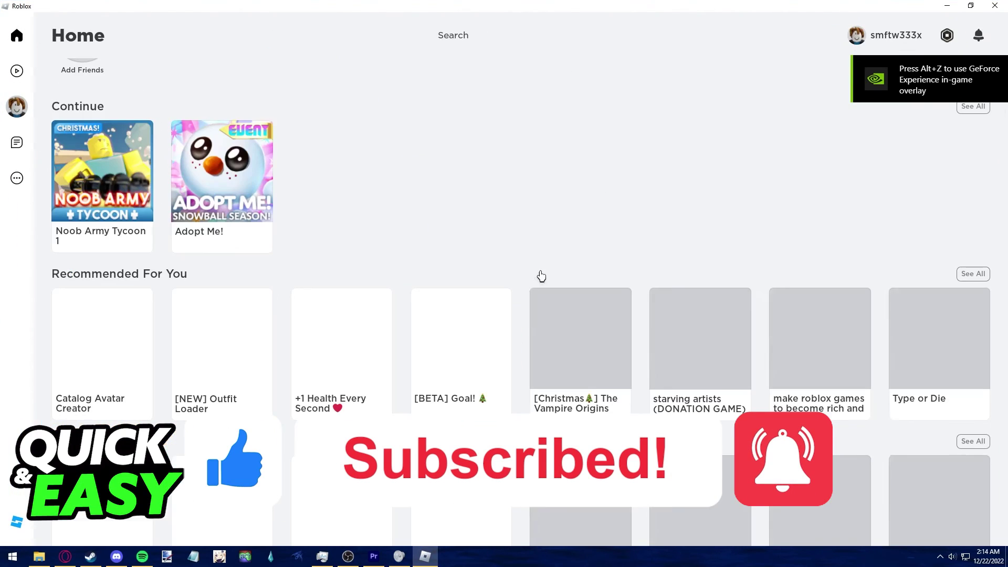
scroll(583, 355, down, 3)
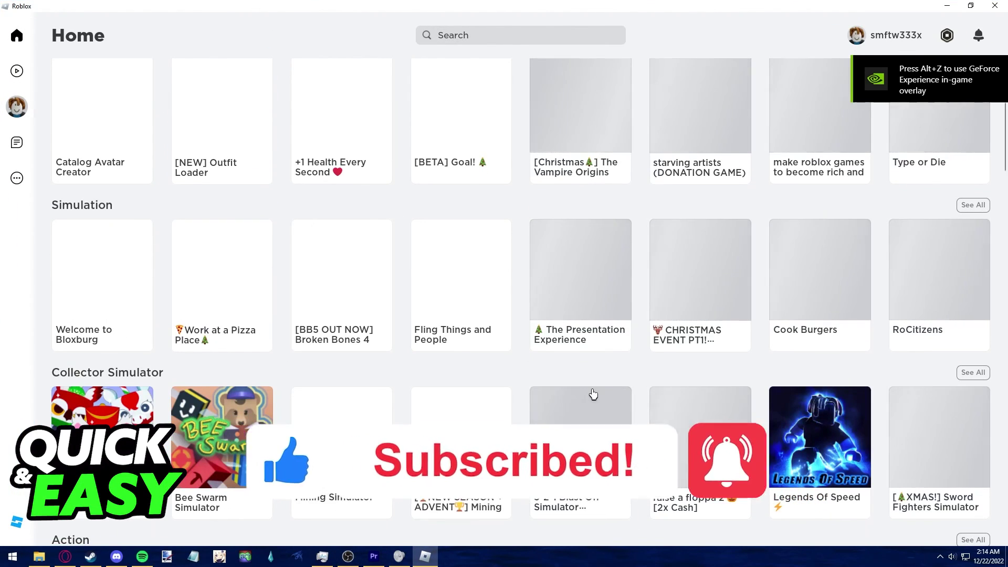